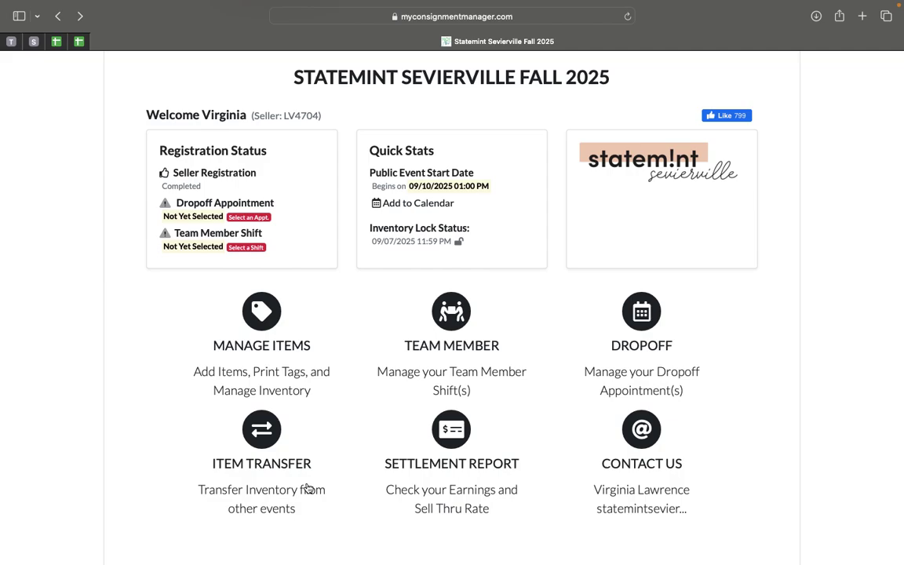
# Open item management and start a manual item entry with category Women's Clothing and size Women's 8
pyautogui.click(265, 323)
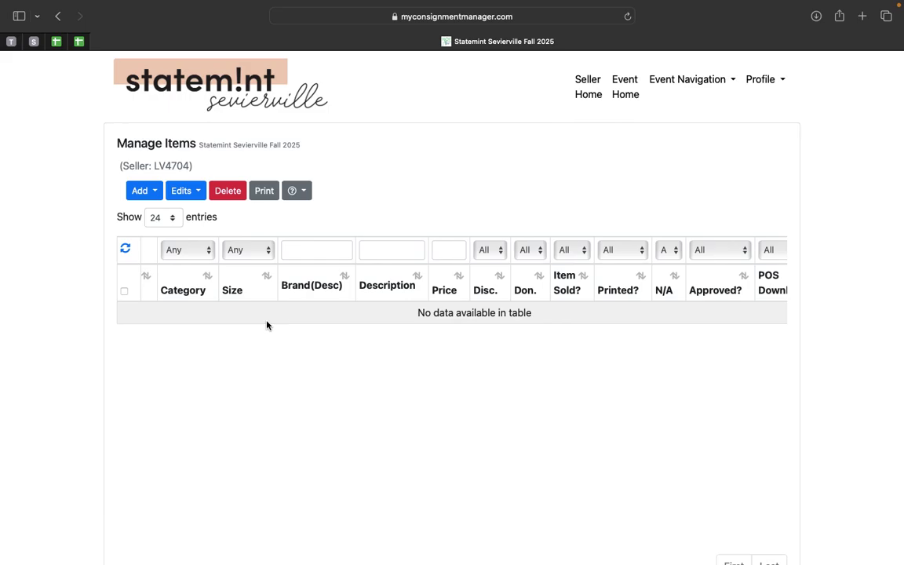
pyautogui.click(139, 190)
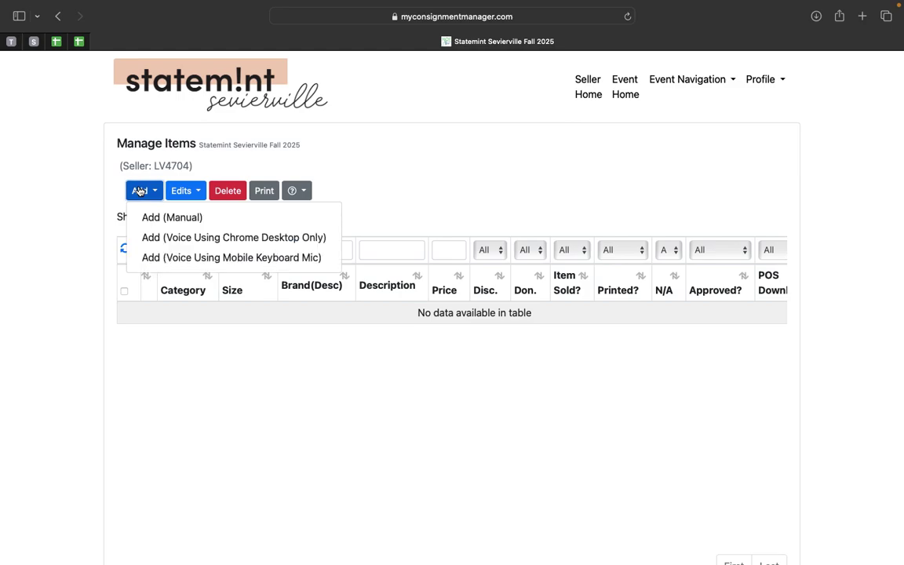
pyautogui.click(161, 222)
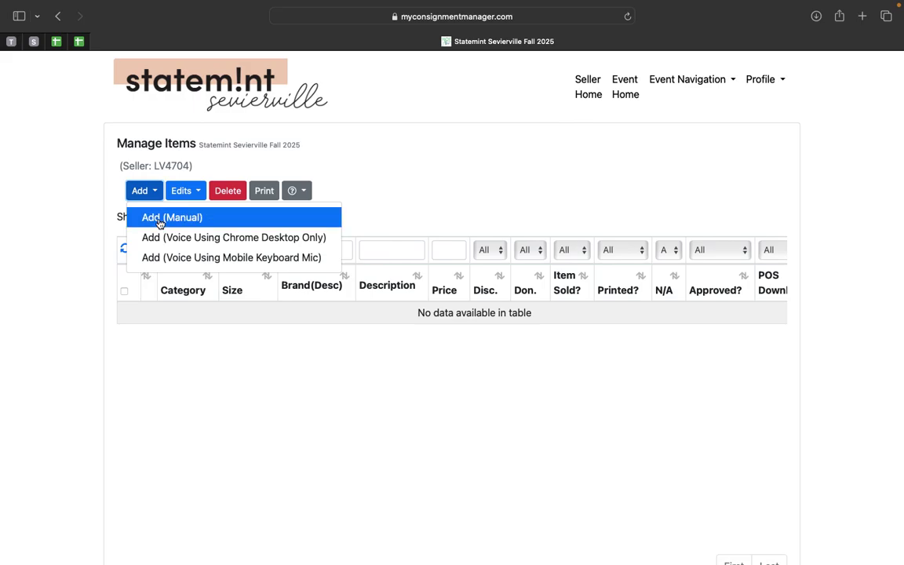
pyautogui.click(418, 129)
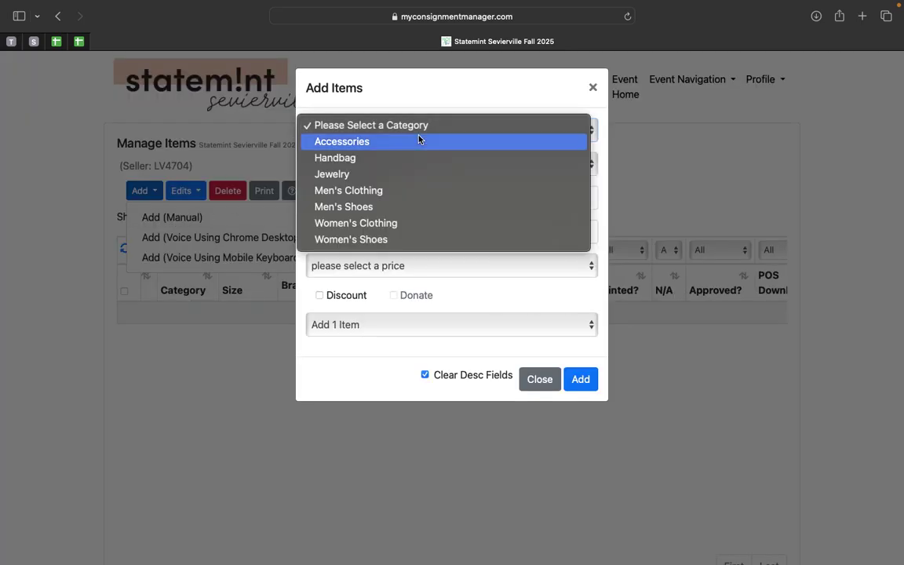
pyautogui.click(360, 223)
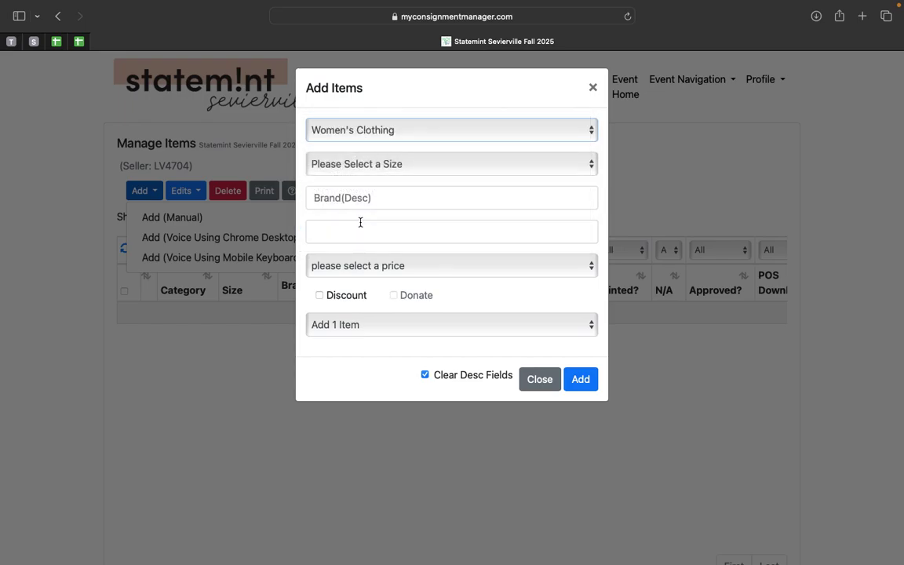
pyautogui.click(342, 166)
pyautogui.scroll(-5, 365, 403)
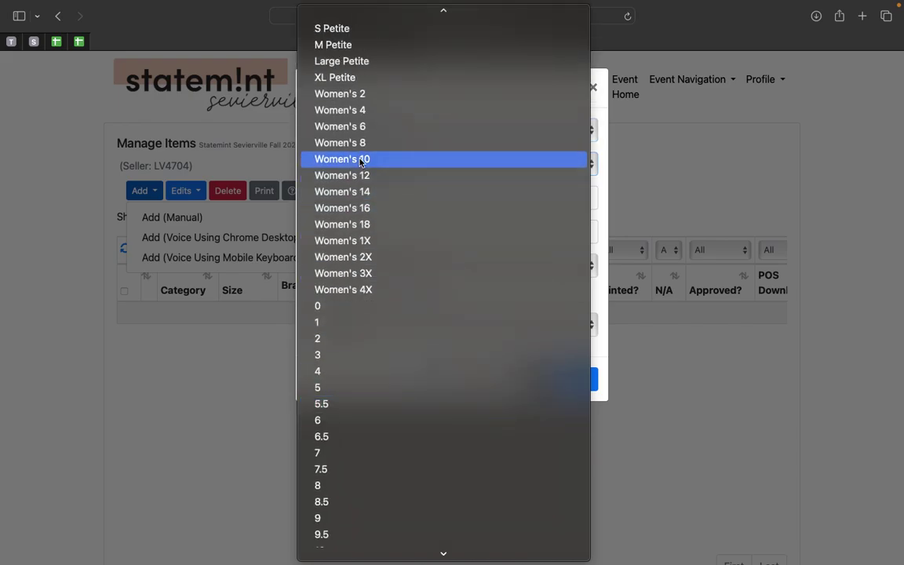
pyautogui.click(359, 143)
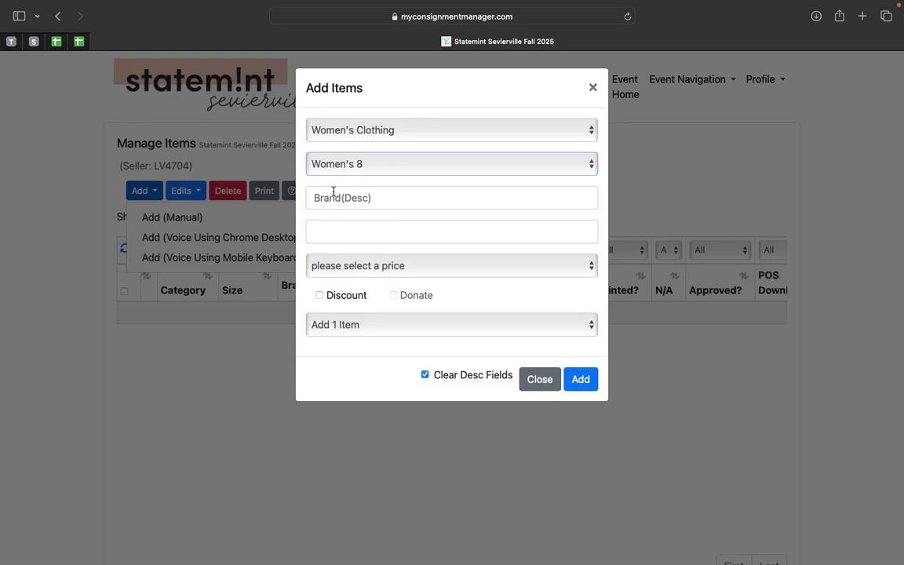
# Enter the brand "Mother Denim" and the description "Black distressed wide leg jean" for the new item
pyautogui.click(323, 202)
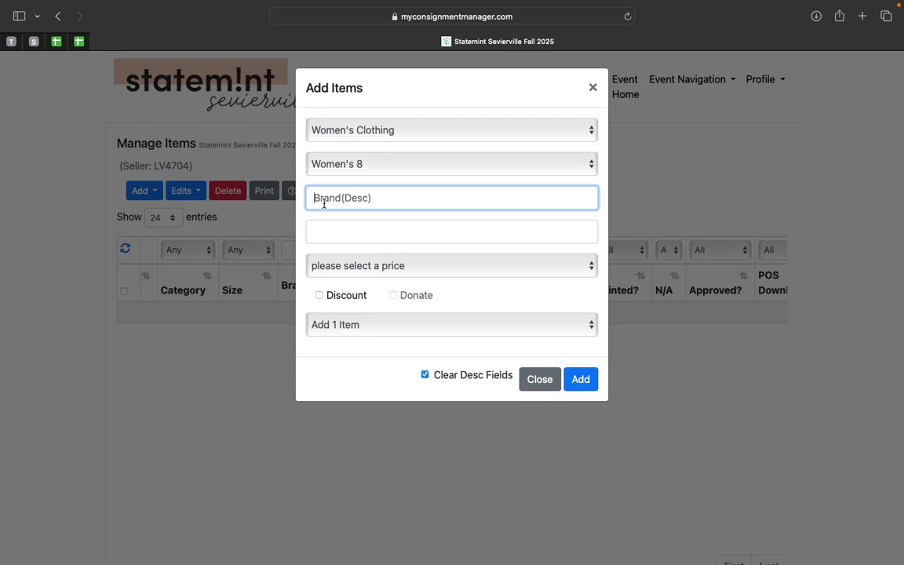
pyautogui.write('Mother Denim')
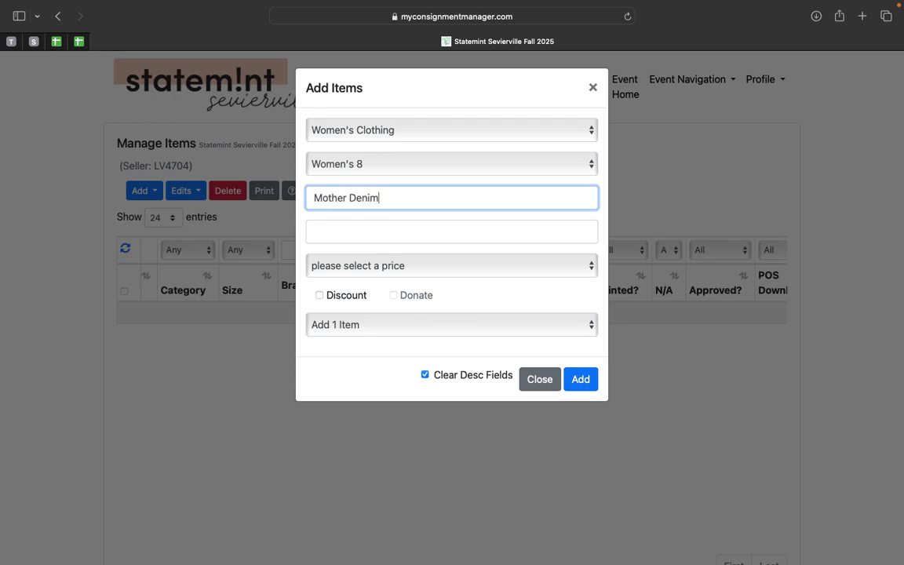
pyautogui.click(325, 232)
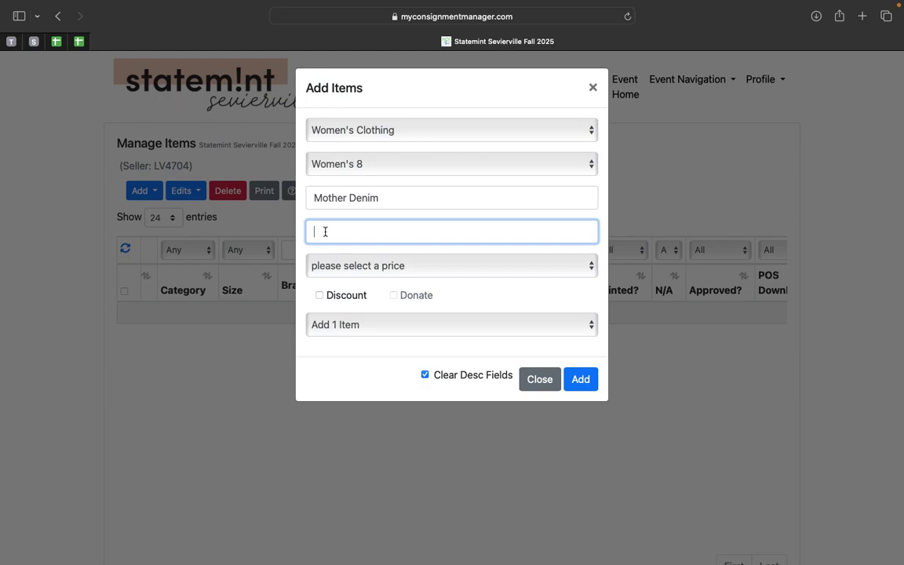
pyautogui.write('Black distressed wi')
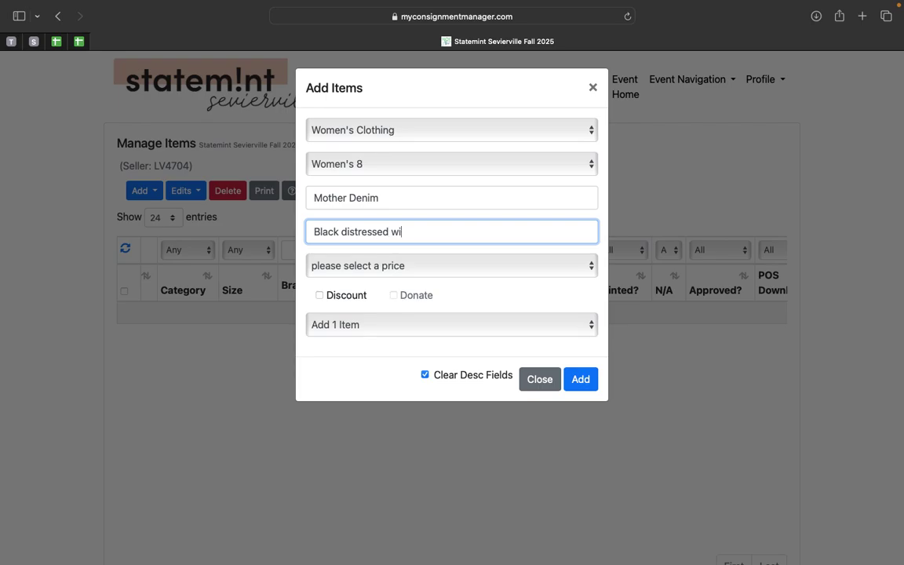
pyautogui.write('de leg jean')
# Price the jeans at 22.00 with the discount enabled, add them to the inventory and return to the item list
pyautogui.click(342, 271)
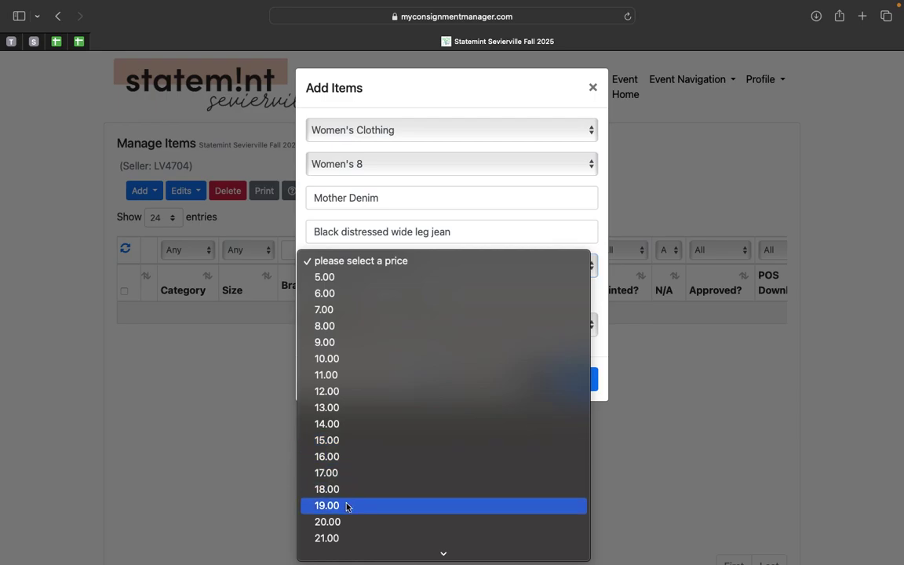
pyautogui.moveTo(337, 553)
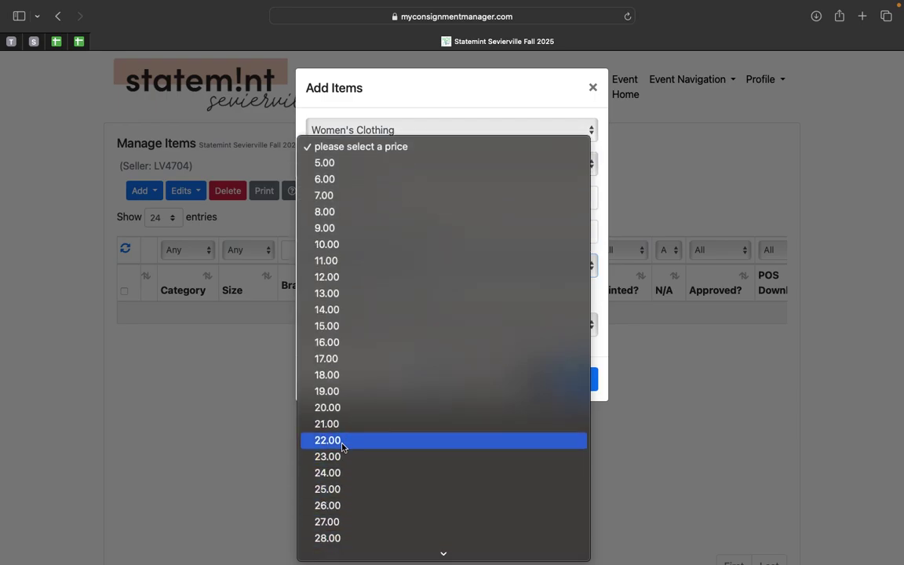
pyautogui.click(343, 439)
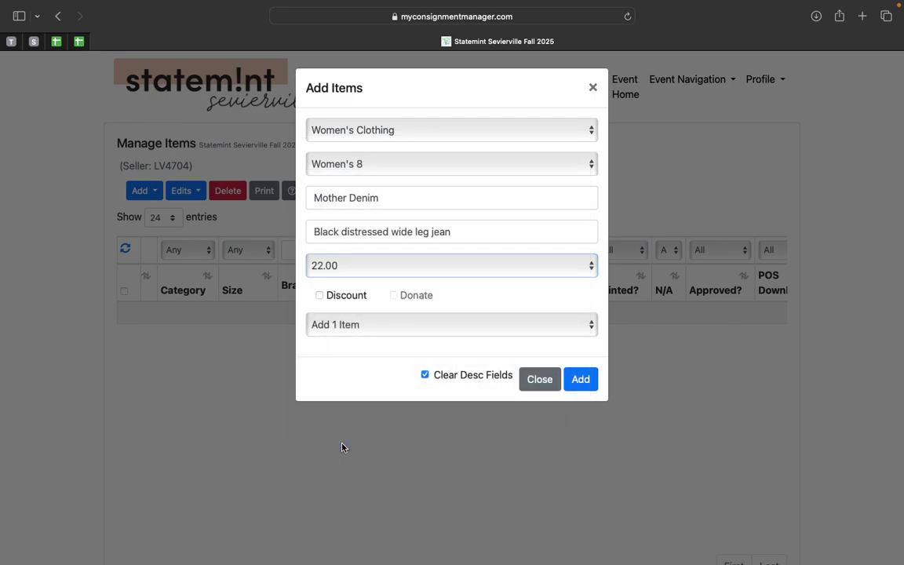
pyautogui.click(319, 296)
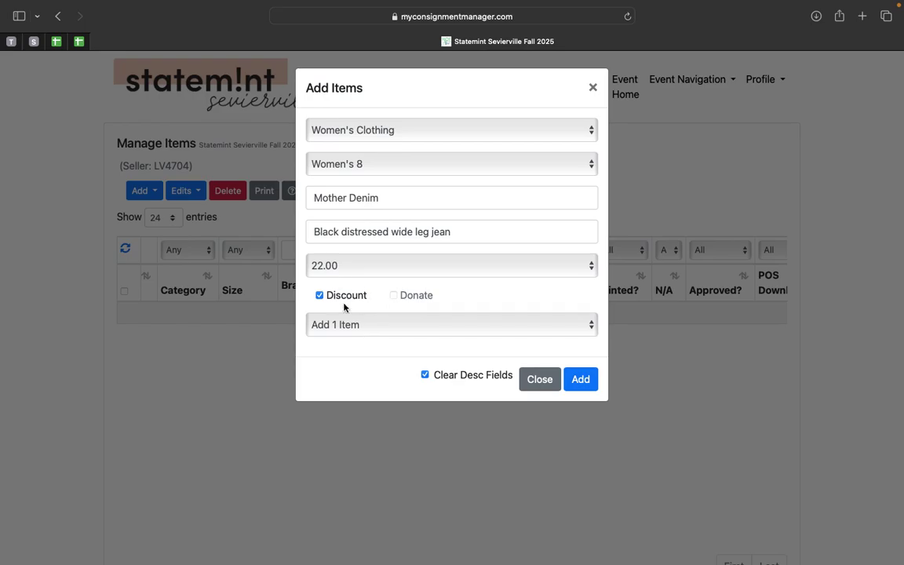
pyautogui.click(579, 382)
pyautogui.click(538, 419)
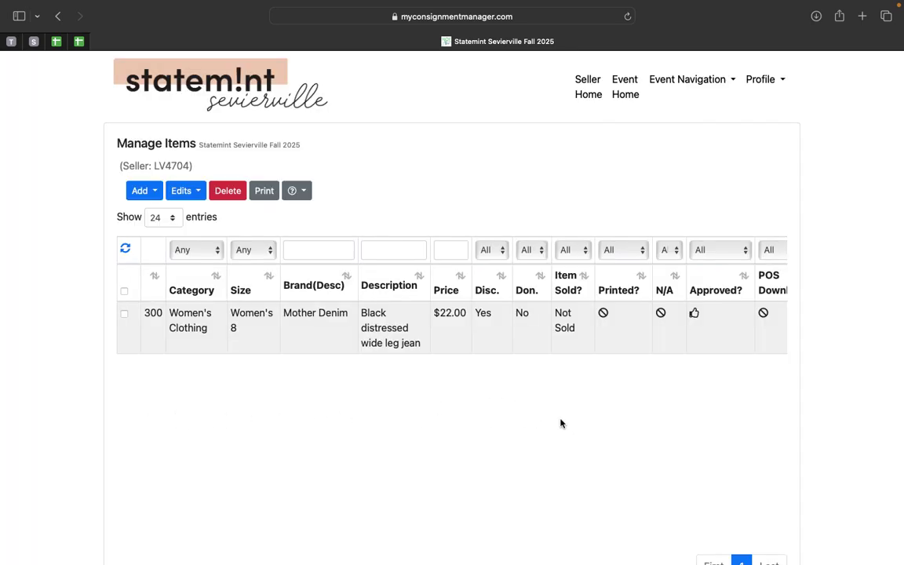
# Start another manual item entry with category Men's Shoes and size 13
pyautogui.click(139, 189)
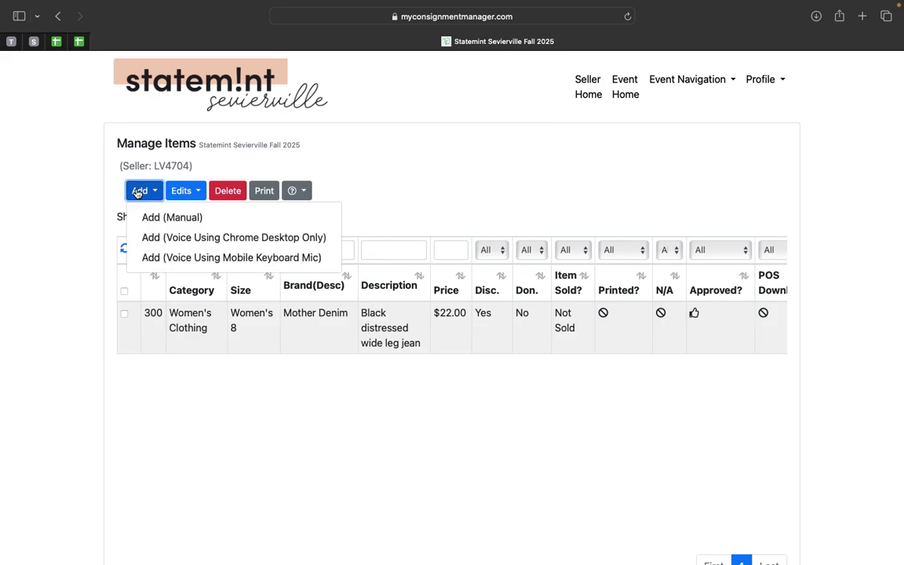
pyautogui.click(171, 225)
pyautogui.click(384, 132)
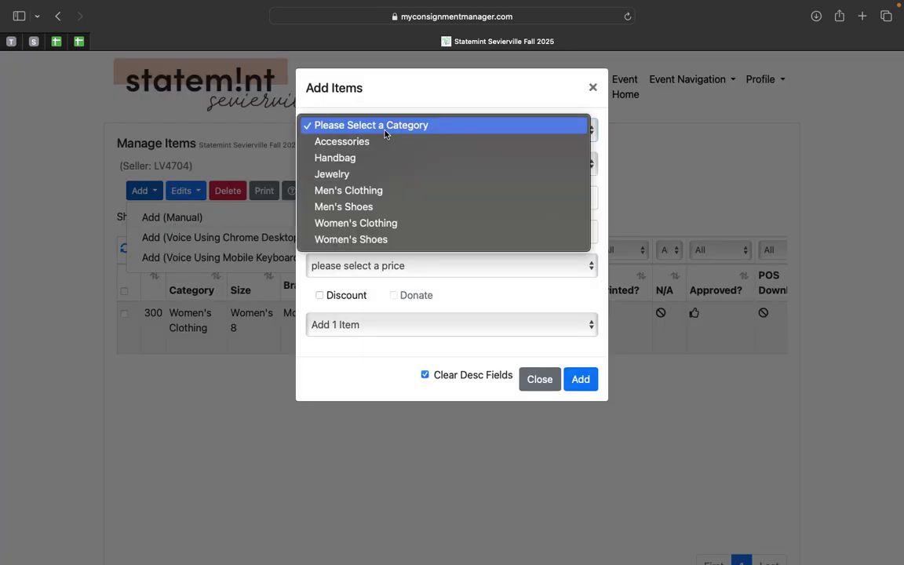
pyautogui.click(362, 208)
pyautogui.click(362, 167)
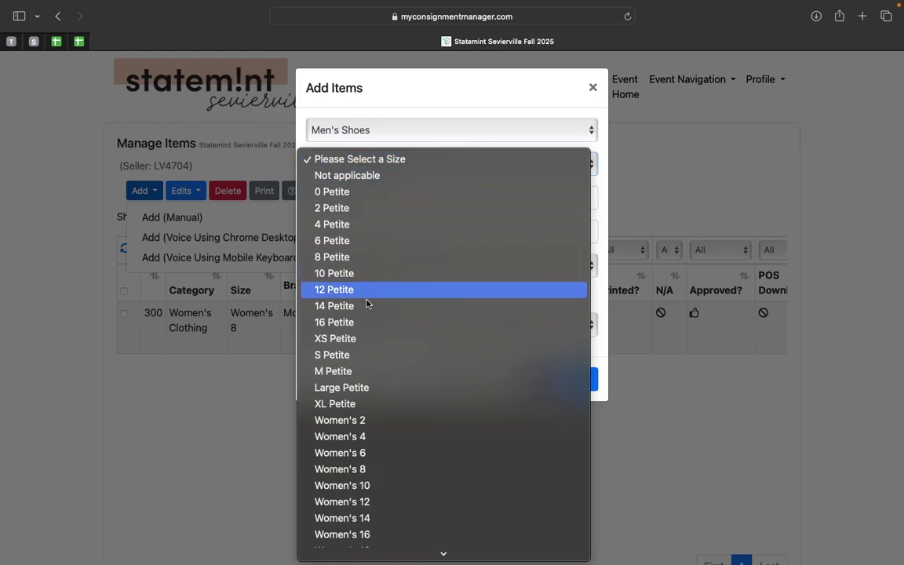
pyautogui.scroll(-10, 365, 473)
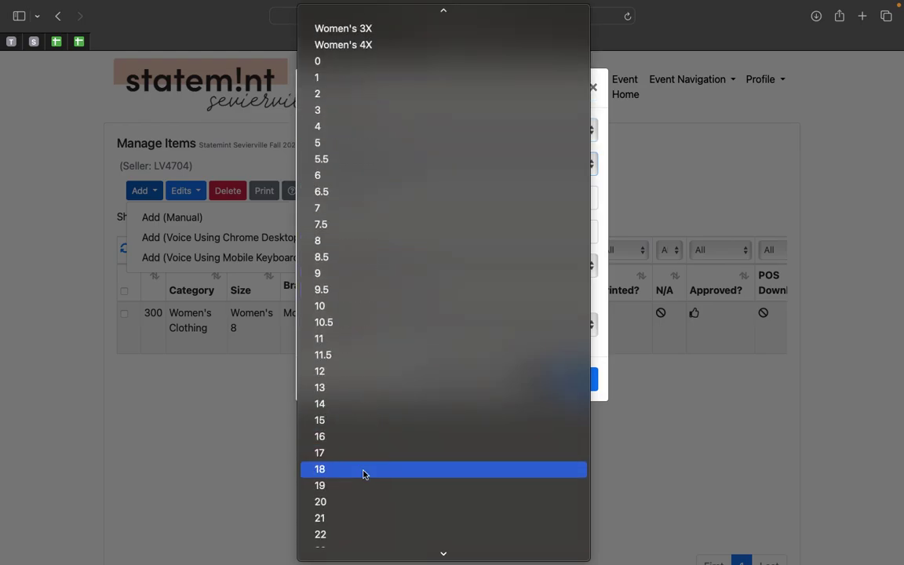
pyautogui.click(335, 371)
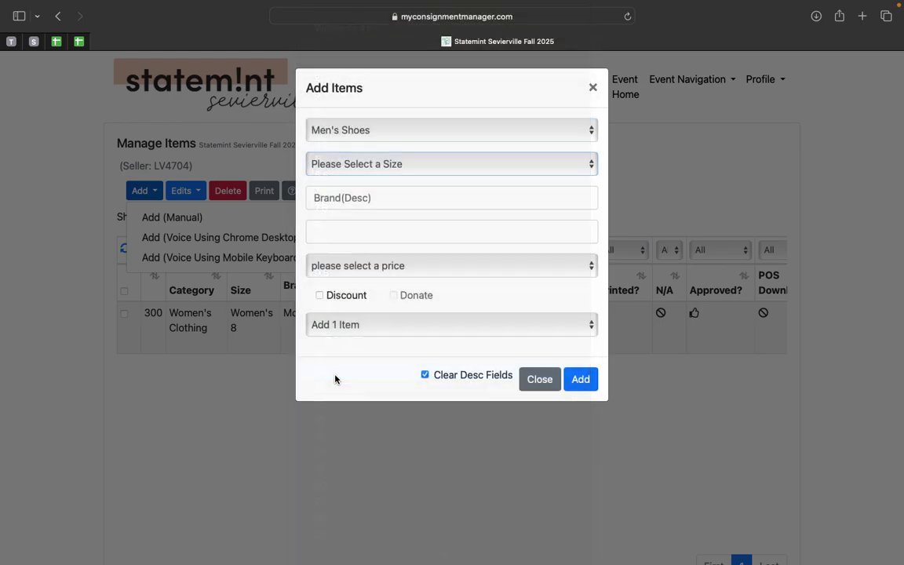
# Enter the brand "Nike" and the description "White Nike Metcons Red Swoosh" for the shoes
pyautogui.click(321, 206)
pyautogui.write('Nike')
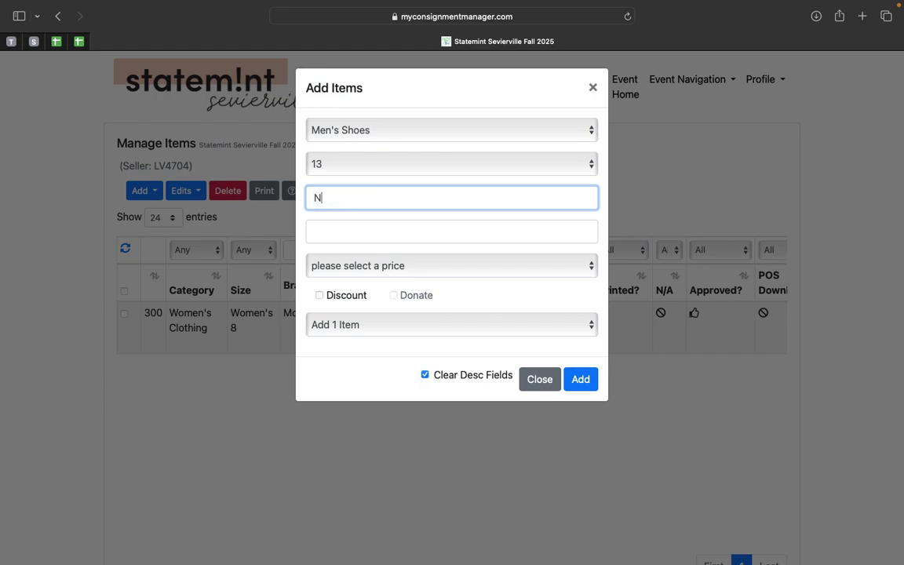
pyautogui.click(332, 234)
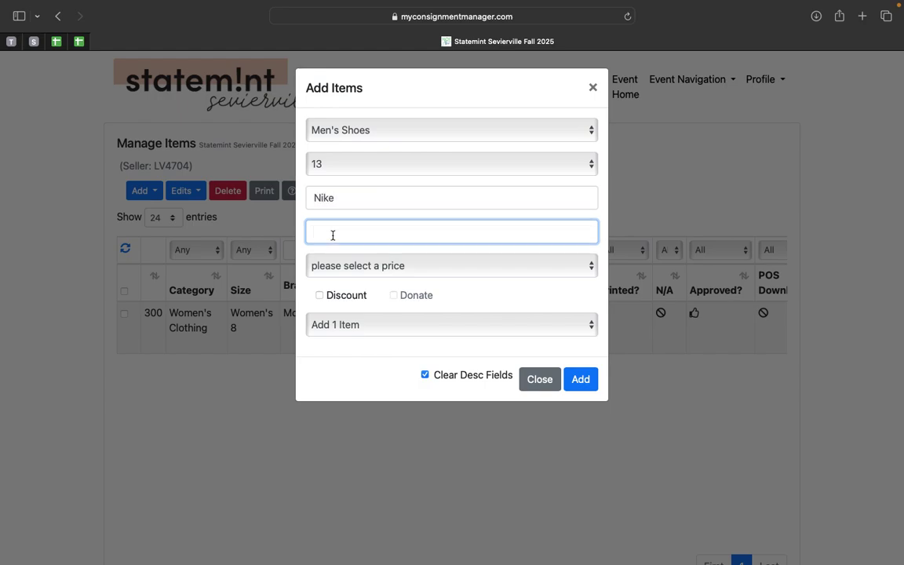
pyautogui.write('White Nike Metcons')
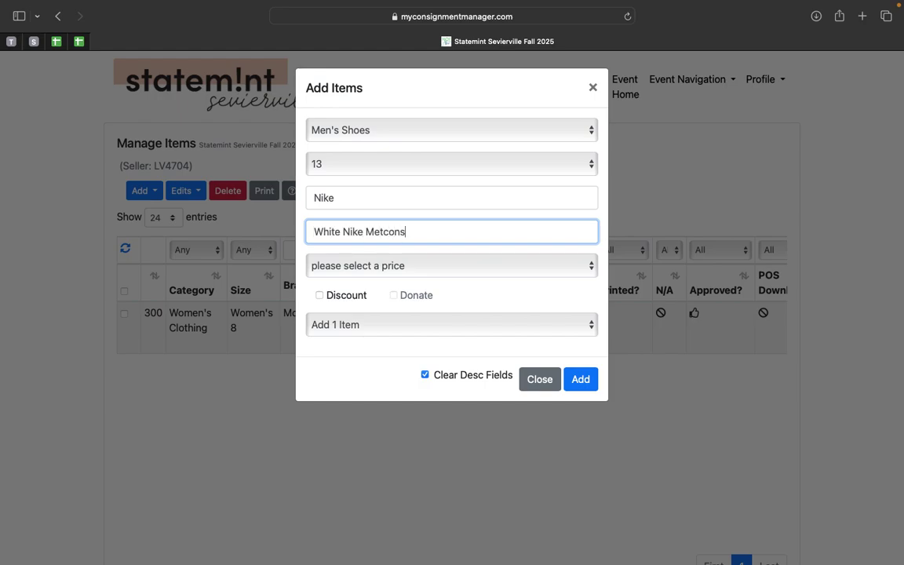
pyautogui.write(' red')
pyautogui.press('BackSpace')
pyautogui.press('BackSpace')
pyautogui.press('BackSpace')
pyautogui.press('BackSpace')
pyautogui.press('BackSpace')
pyautogui.press('BackSpace')
pyautogui.press('BackSpace')
pyautogui.press('BackSpace')
pyautogui.press('BackSpace')
pyautogui.press('BackSpace')
pyautogui.press('BackSpace')
pyautogui.write('Ret')
pyautogui.press('BackSpace')
pyautogui.press('BackSpace')
pyautogui.press('BackSpace')
pyautogui.write('Metcons Red Swoosh')
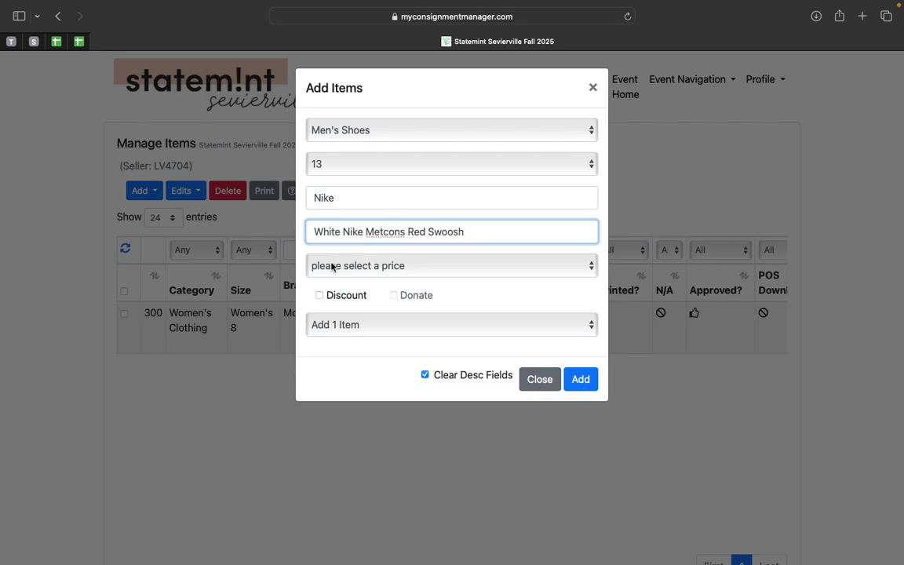
# Price the shoes at 20.00 with the discount enabled, add them to the inventory and return to the item list
pyautogui.click(340, 267)
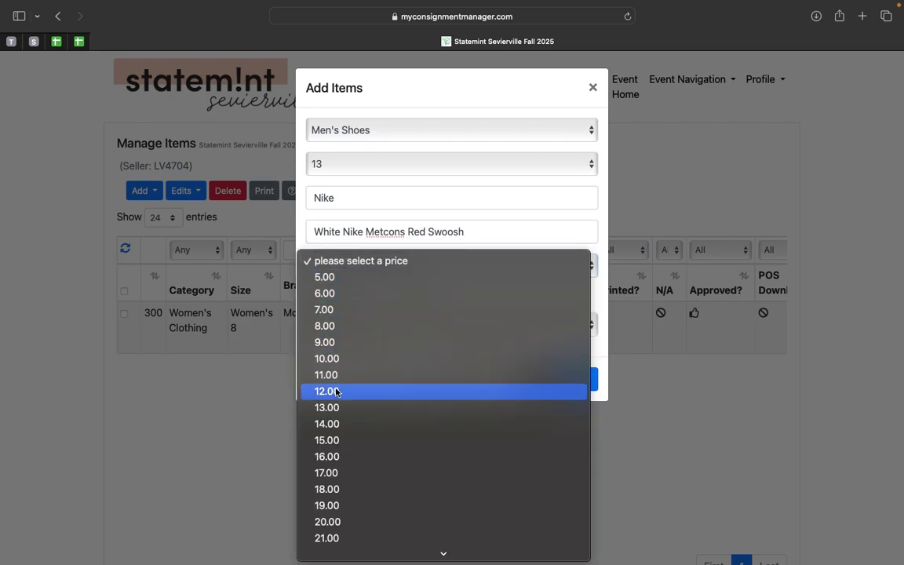
pyautogui.click(340, 520)
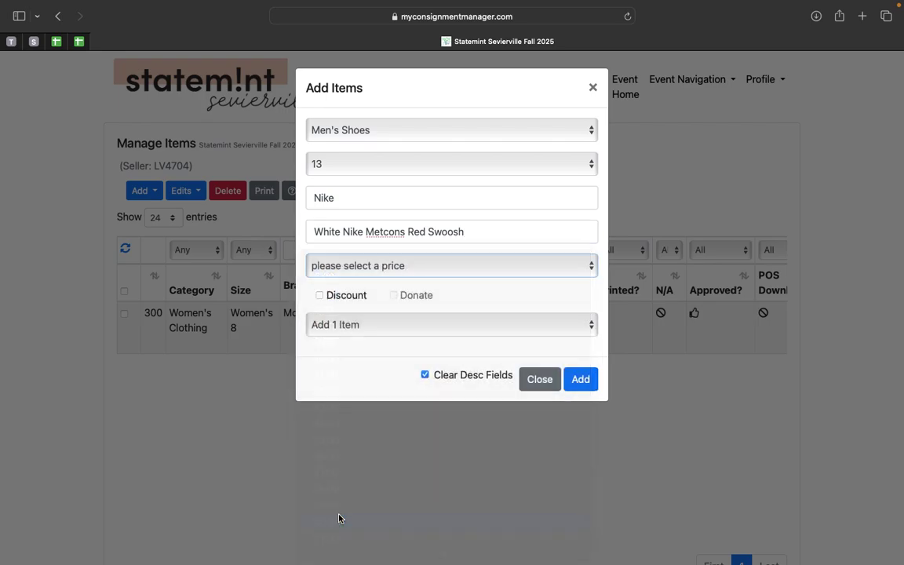
pyautogui.click(341, 296)
pyautogui.click(581, 379)
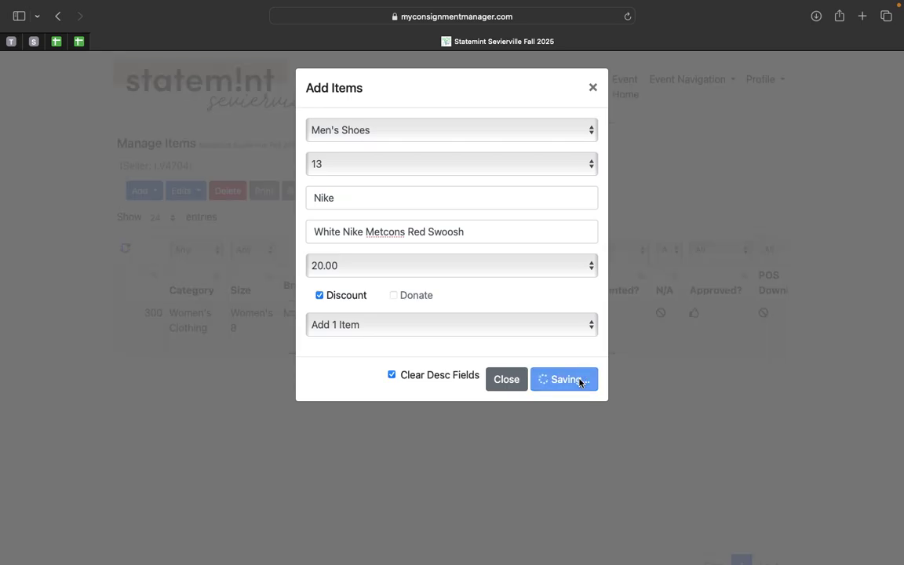
pyautogui.click(538, 420)
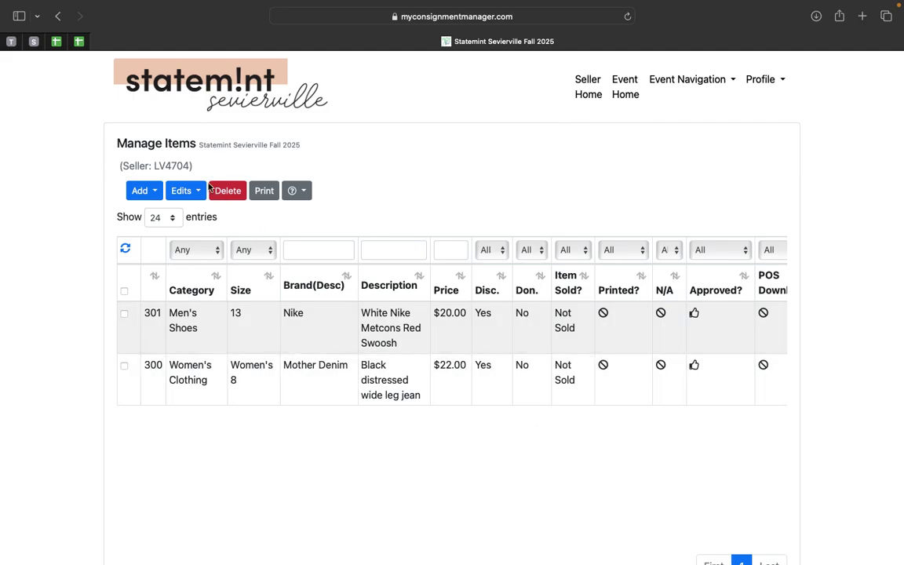
pyautogui.click(142, 193)
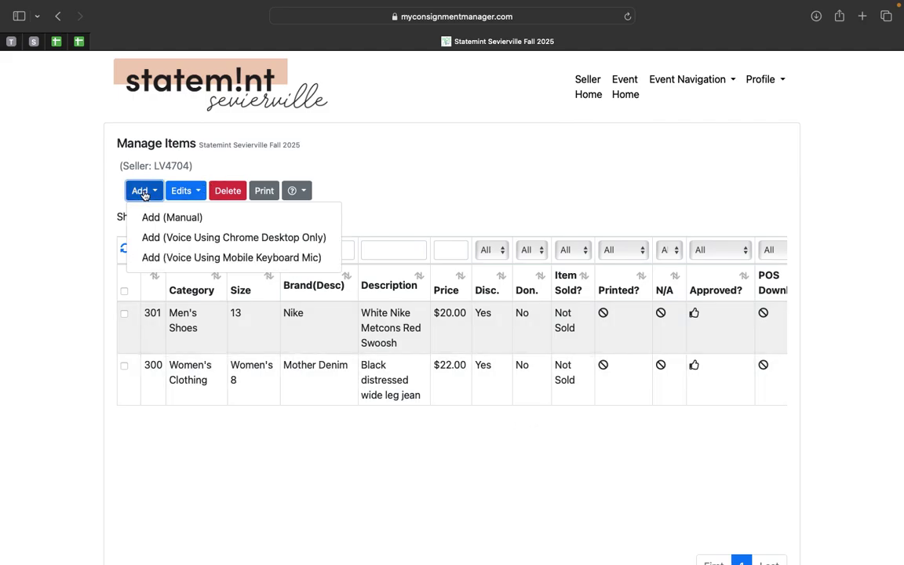
pyautogui.click(174, 217)
pyautogui.click(343, 132)
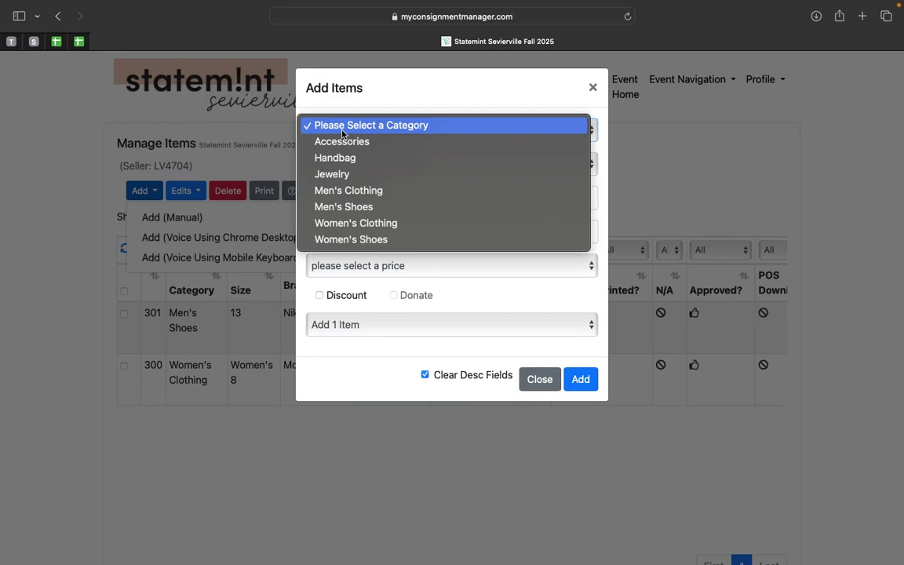
pyautogui.click(538, 372)
pyautogui.click(538, 375)
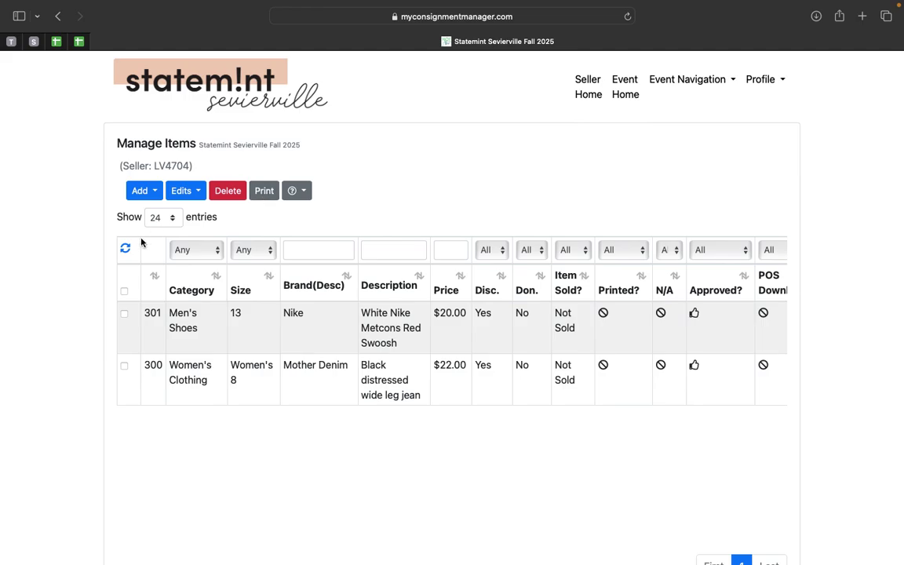
# Select all items in the inventory list and generate their printable tags as a download
pyautogui.click(124, 291)
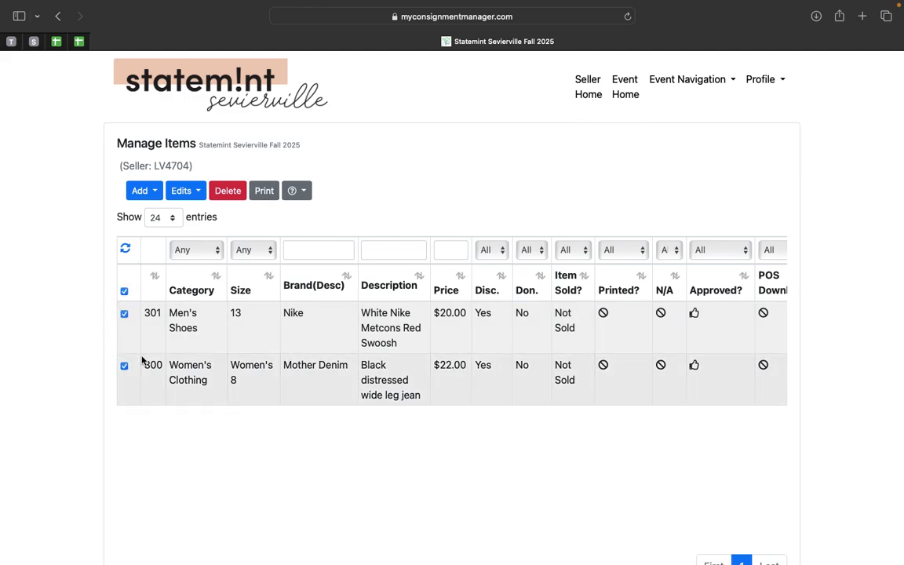
pyautogui.click(262, 196)
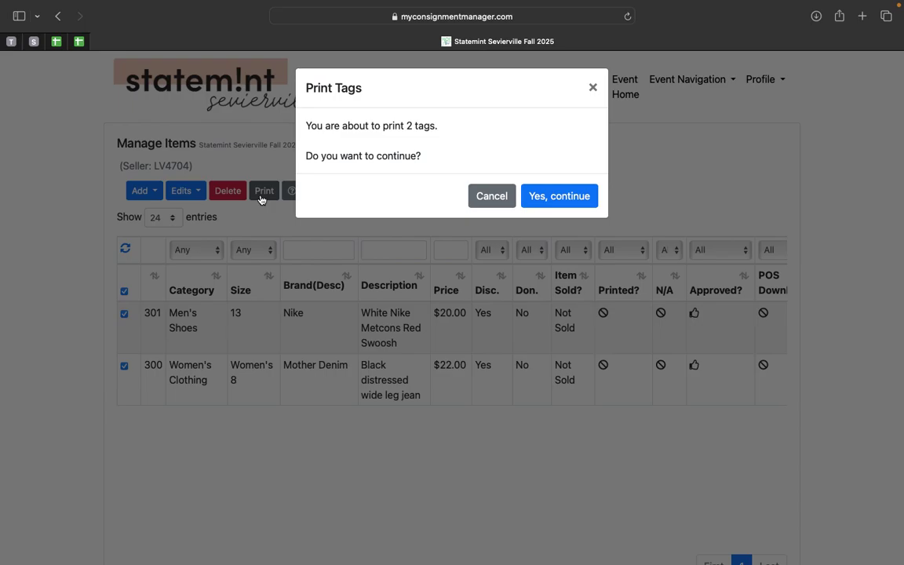
pyautogui.click(561, 195)
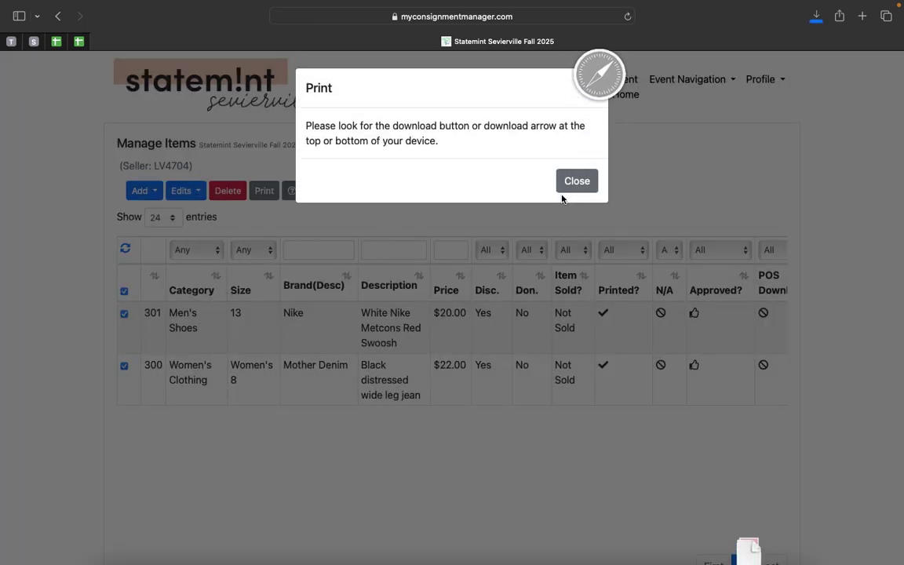
pyautogui.click(571, 188)
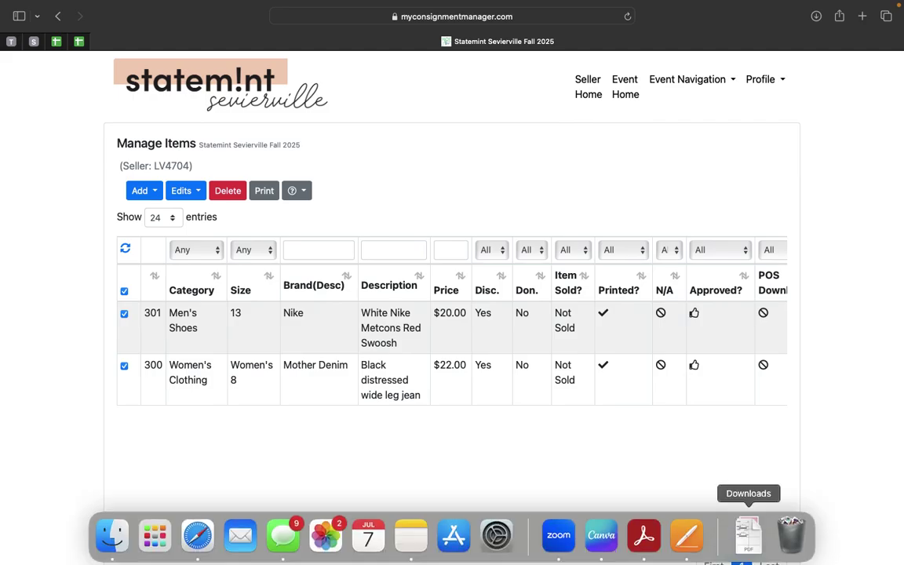
# Open the downloaded tag PDF in Acrobat to review the item tags, and return to the item list in the browser
pyautogui.click(749, 549)
pyautogui.click(750, 500)
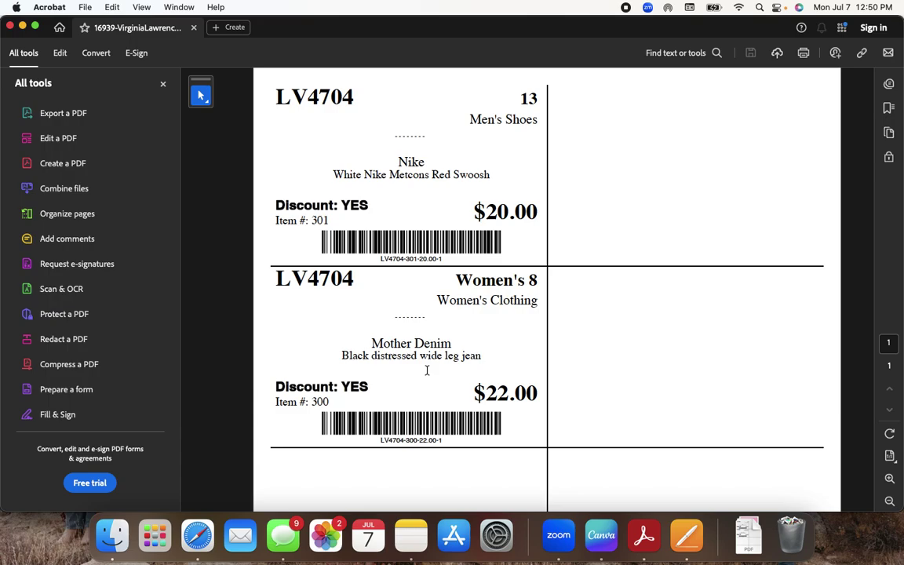
pyautogui.hotkey('ctrl', 'Right')
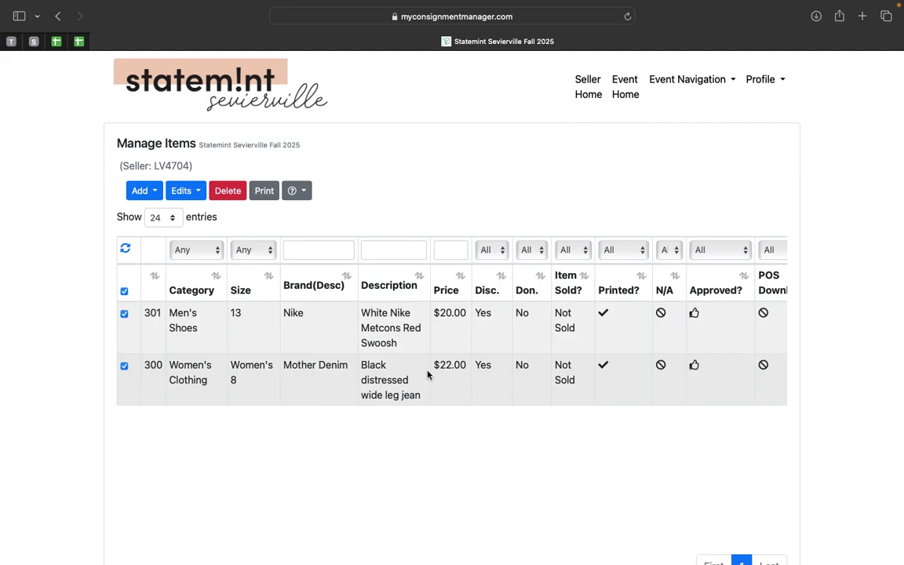